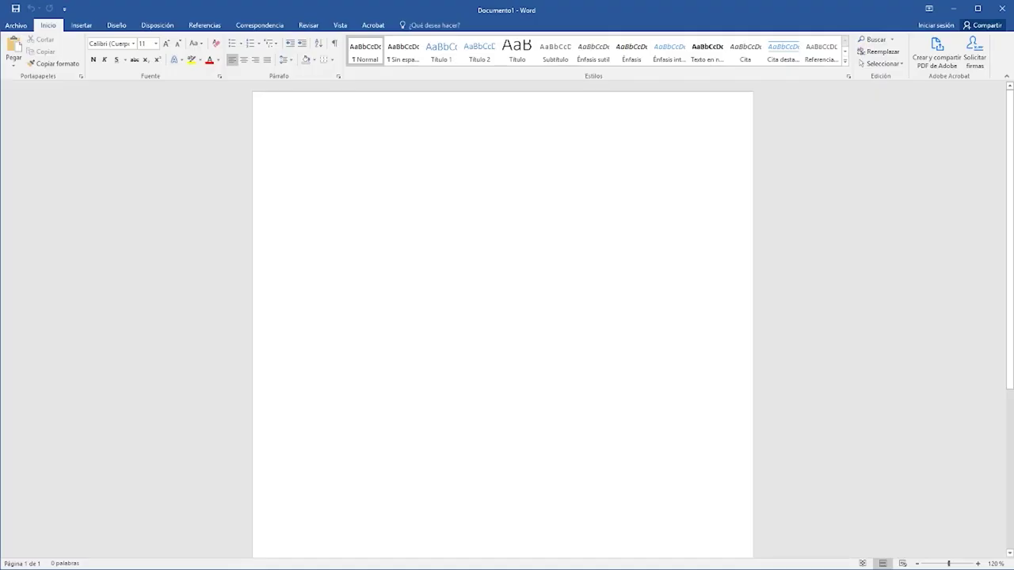
- Place the cursor on the blank page and show the Insertar ribbon commands
click(413, 251)
click(81, 25)
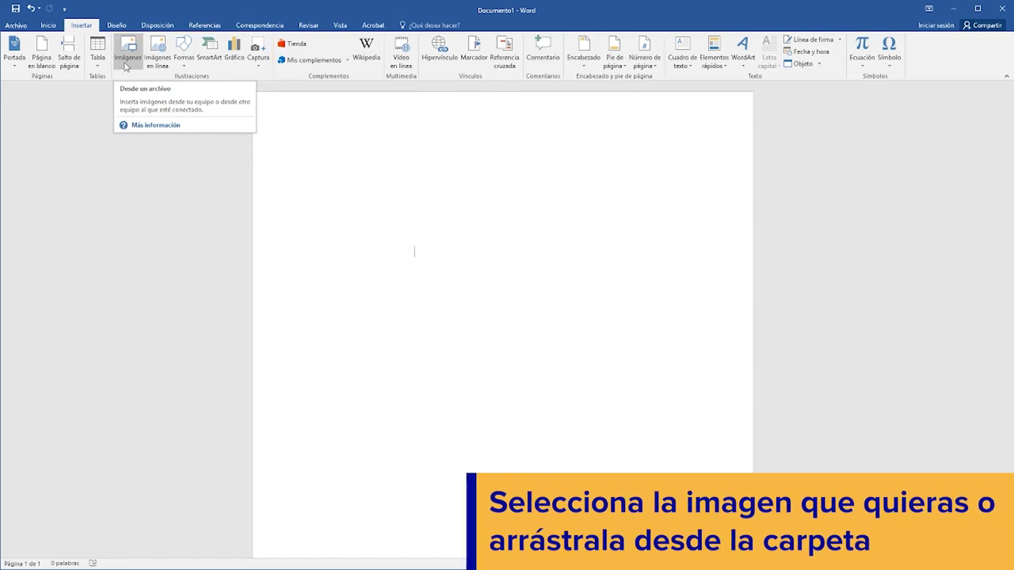
- Insert the library reading-room photo from the Imágenes folder onto the page
click(125, 63)
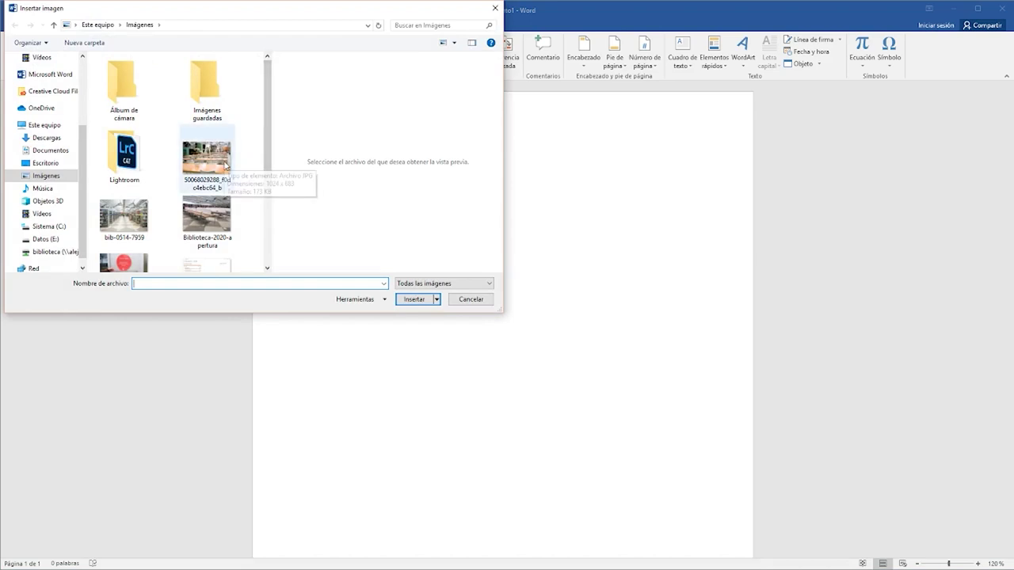
click(226, 165)
click(410, 304)
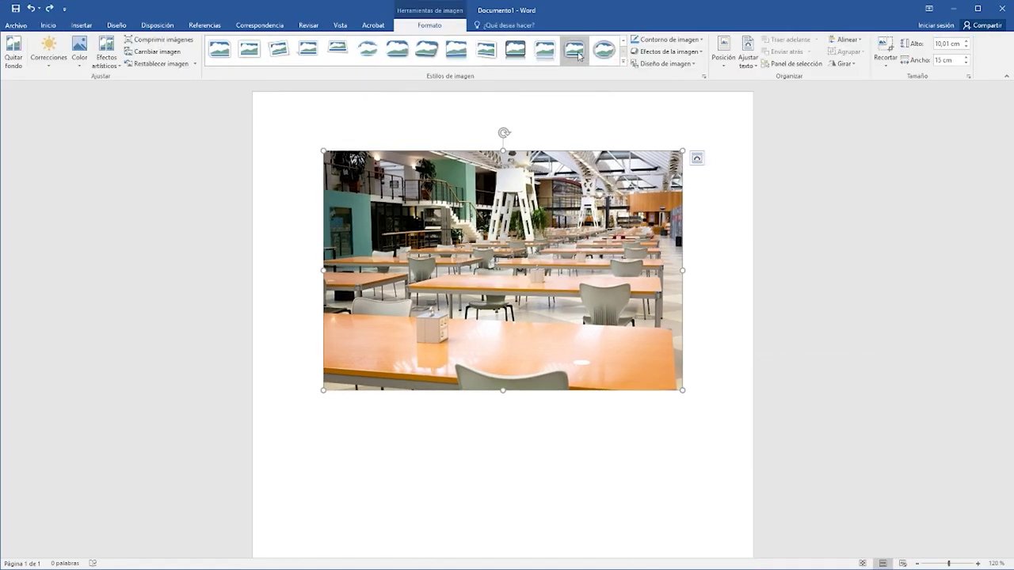
click(623, 59)
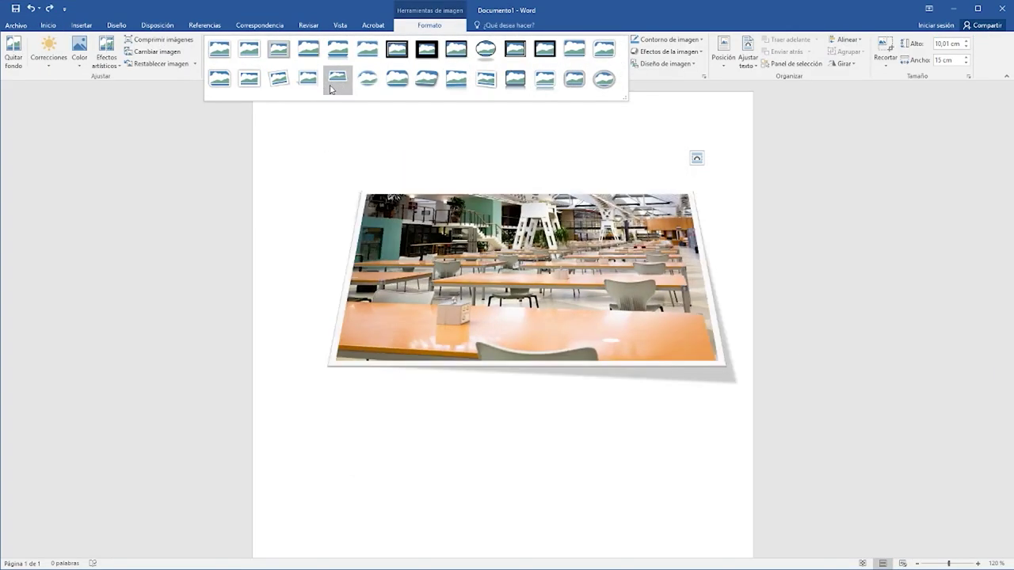
click(286, 148)
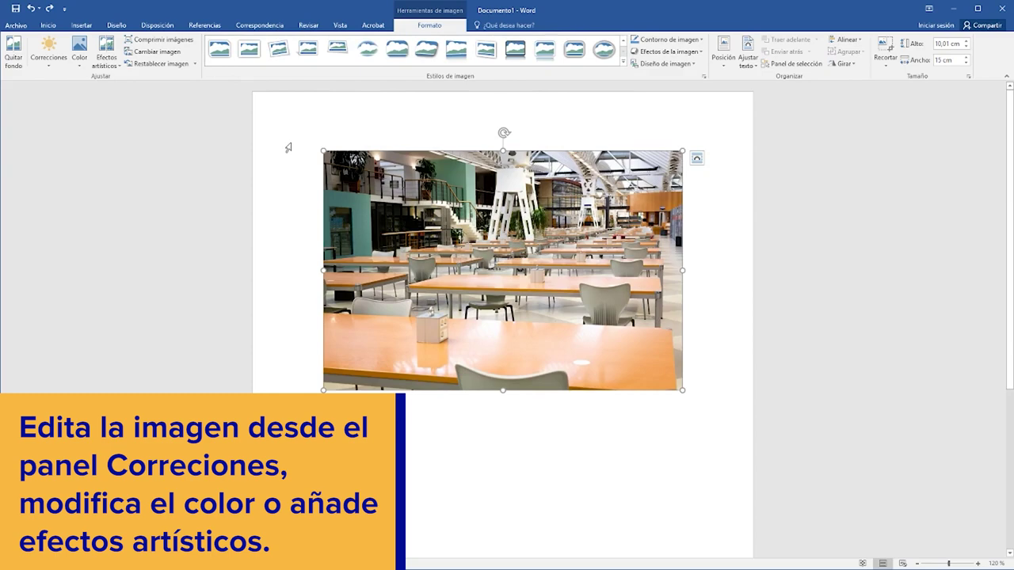
click(48, 51)
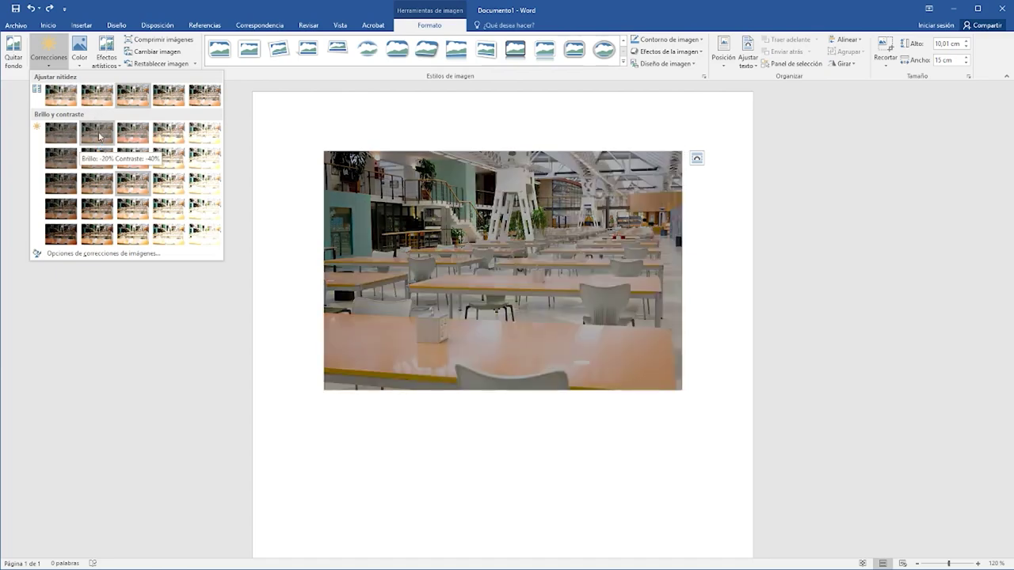
click(79, 63)
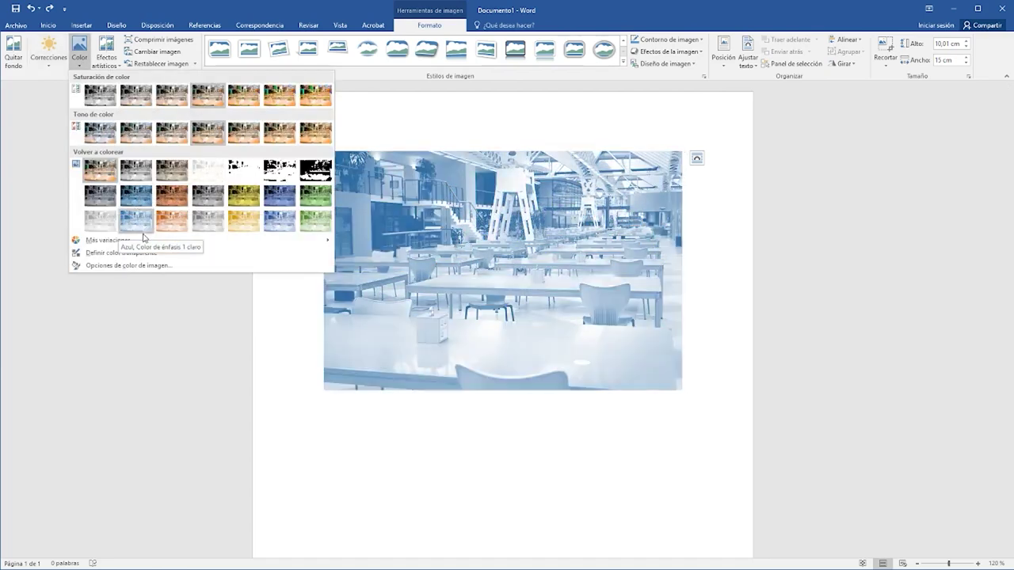
mouse_move(108, 239)
click(106, 55)
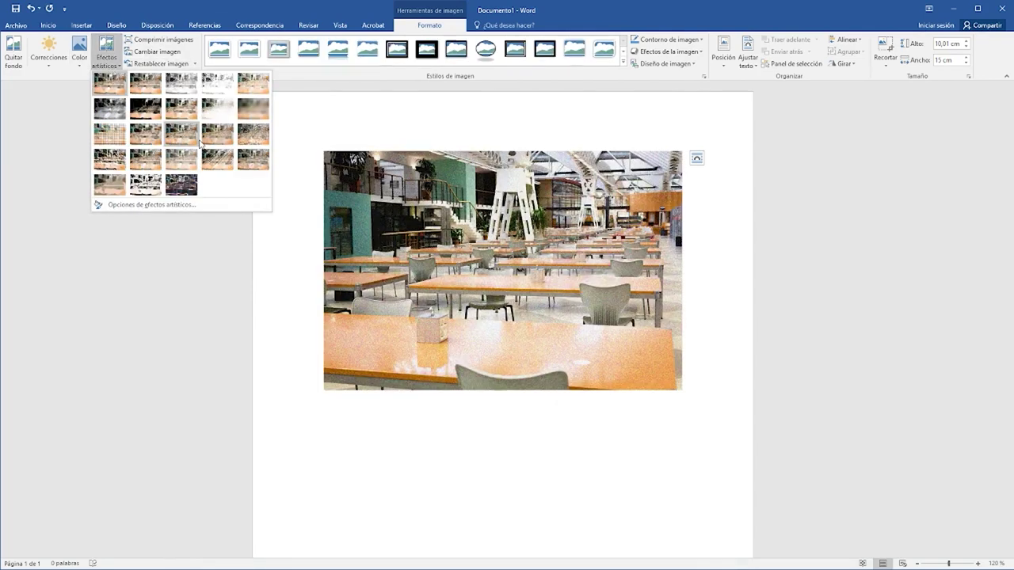
click(28, 96)
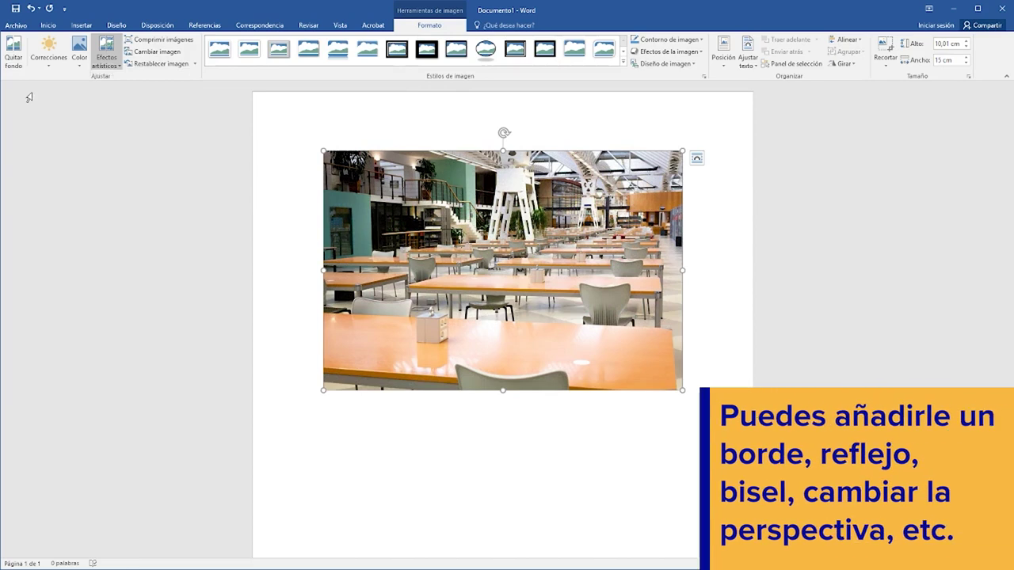
- After previewing outline and effects, crop the photo's right side to 10 × 8.46 cm
click(668, 38)
mouse_move(656, 159)
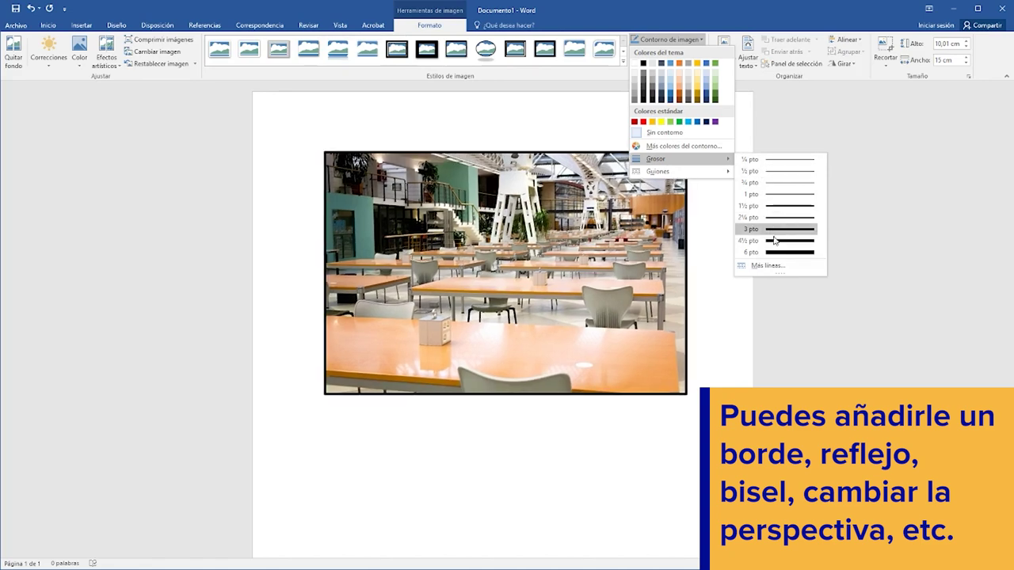
click(667, 50)
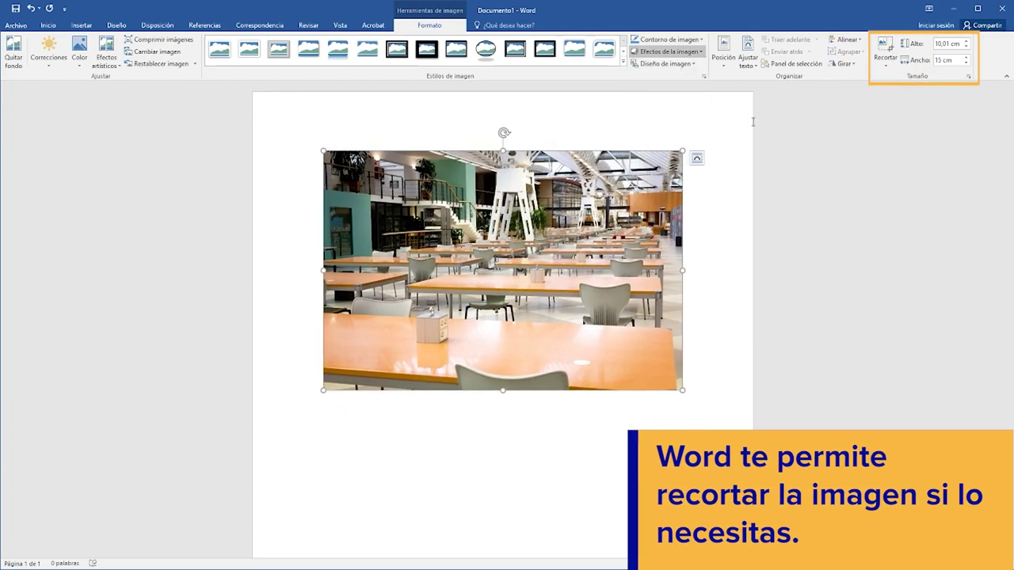
click(886, 65)
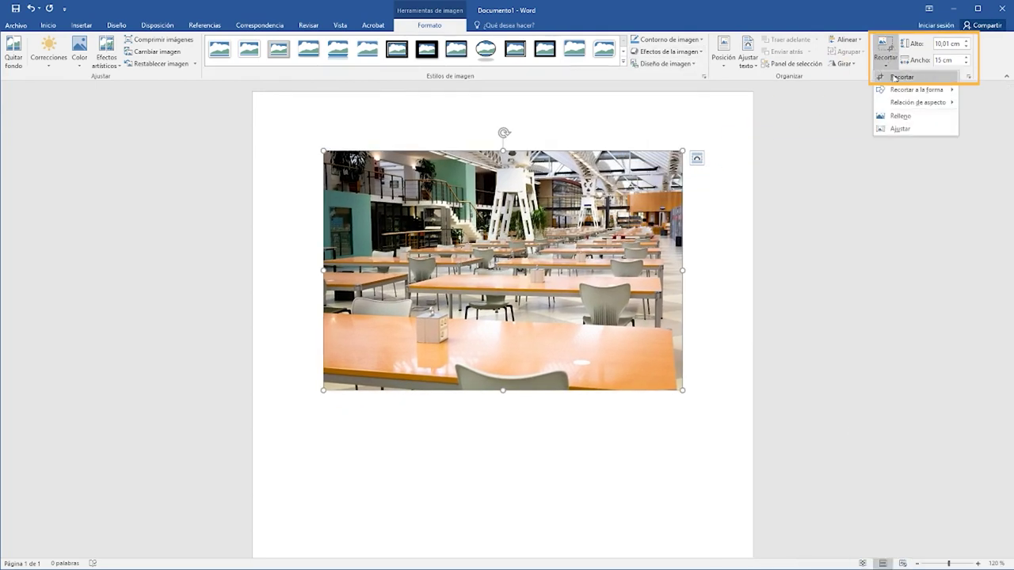
click(891, 93)
drag(684, 269, 526, 269)
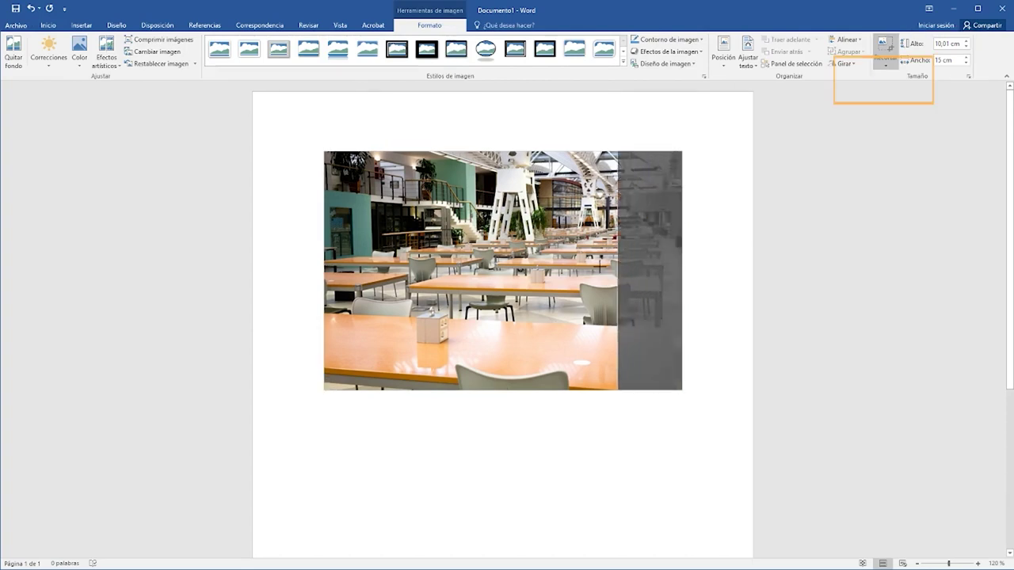
click(886, 49)
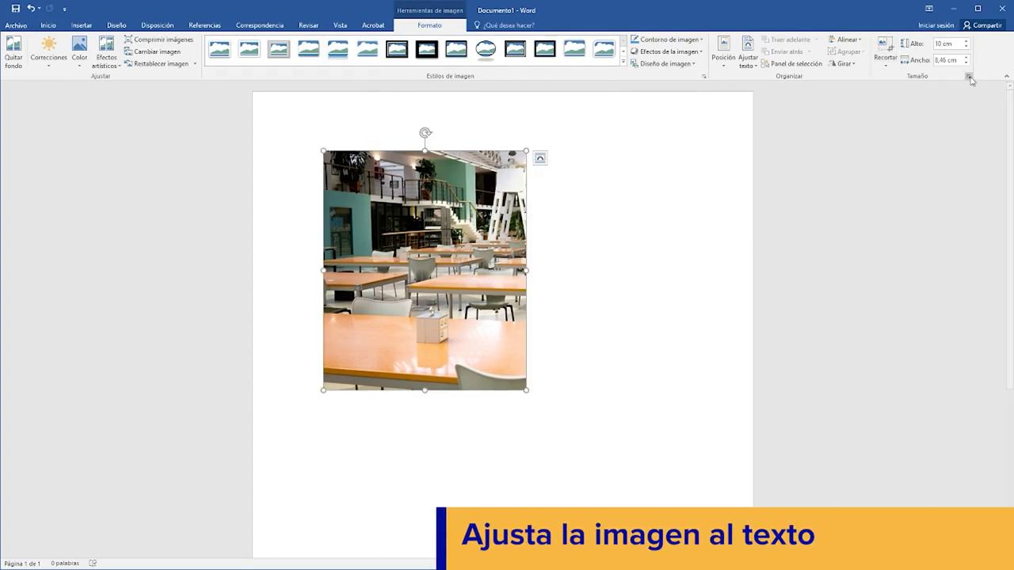
- Review the photo's wrapping and position settings without changes, then view Diseño de imagen layouts
click(968, 76)
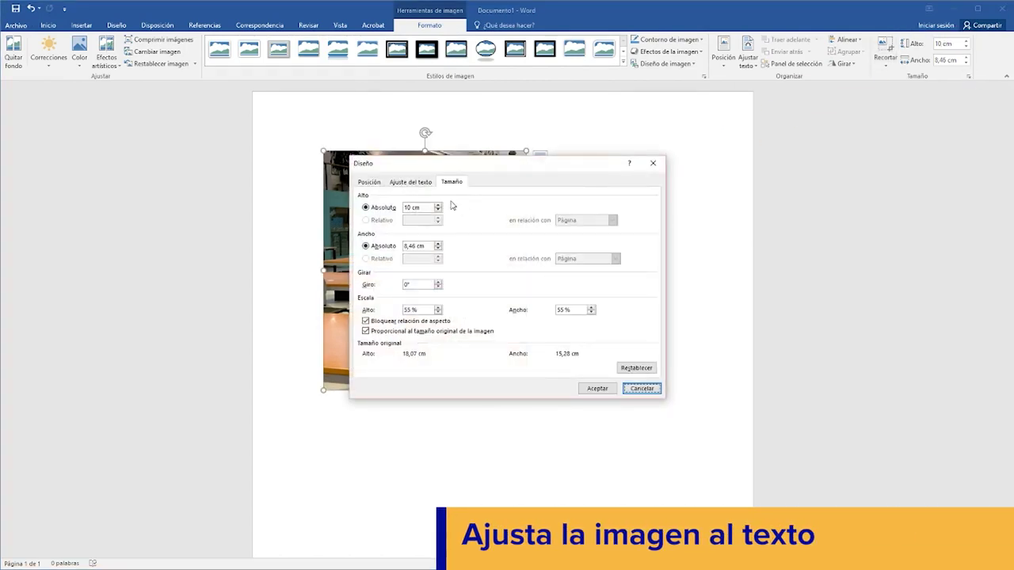
click(422, 183)
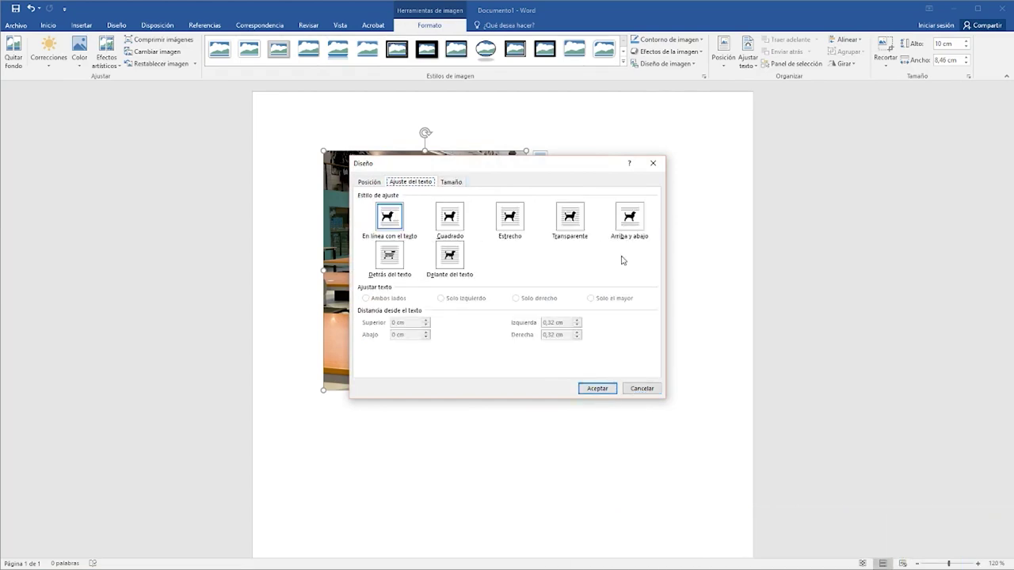
click(372, 182)
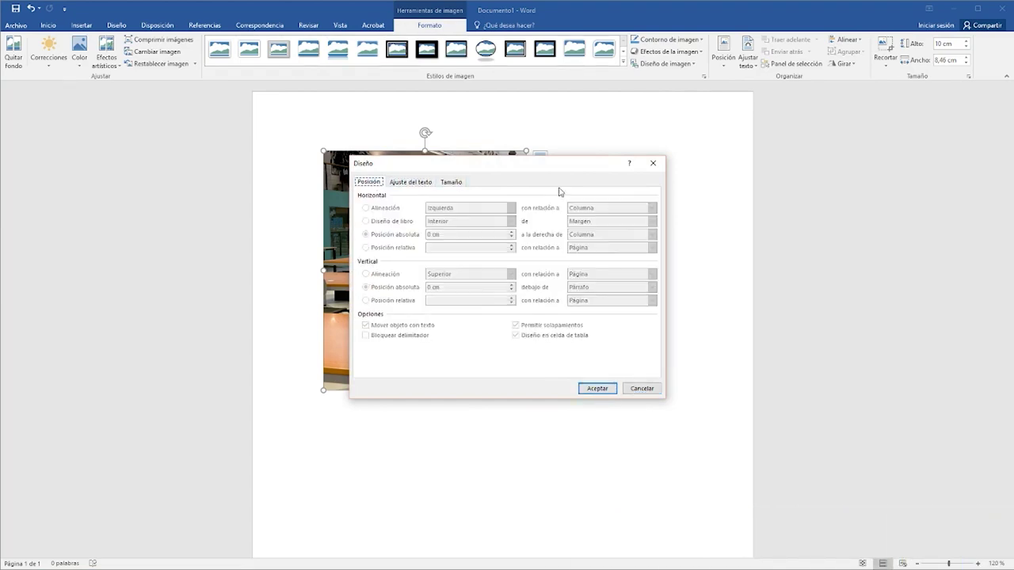
click(652, 164)
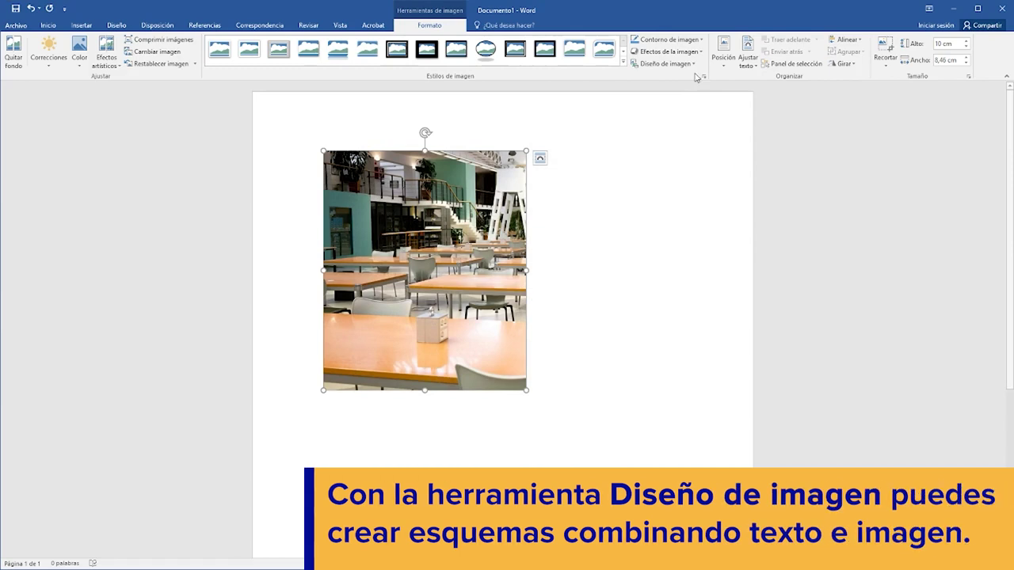
click(696, 65)
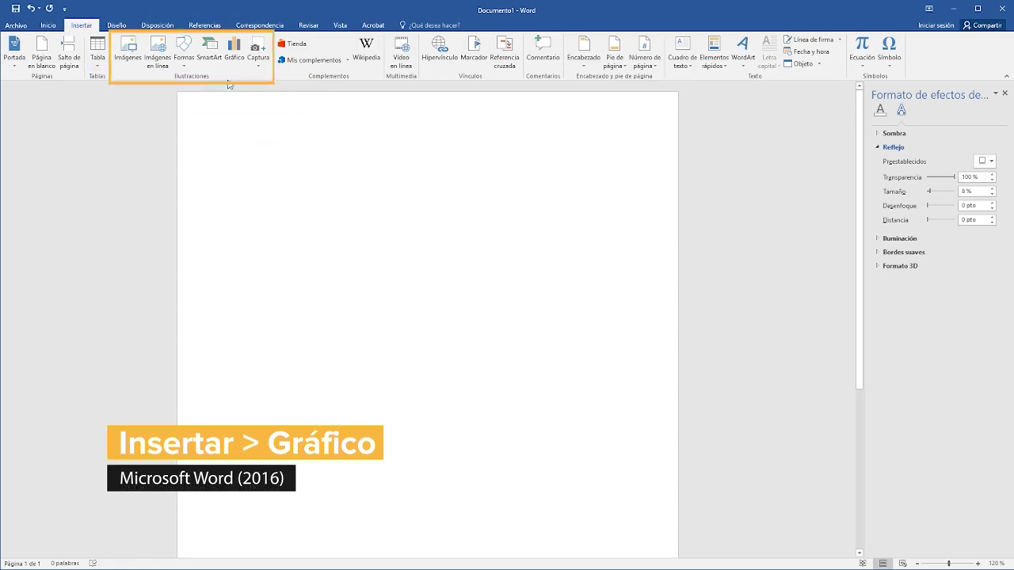
- Start a chart and preview the column chart variants, including the 3D stacked types
click(237, 57)
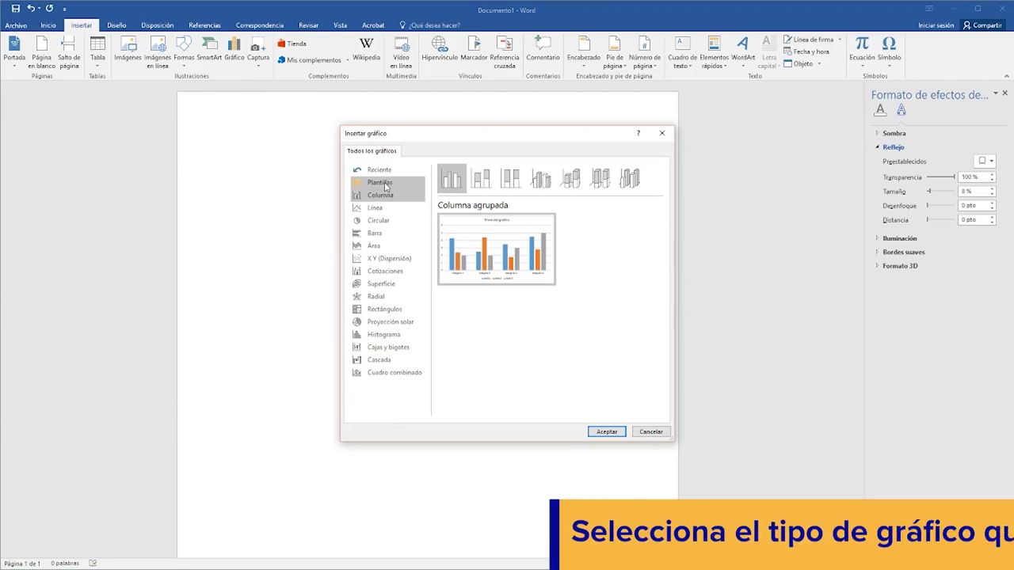
click(481, 179)
click(510, 179)
click(541, 179)
click(570, 179)
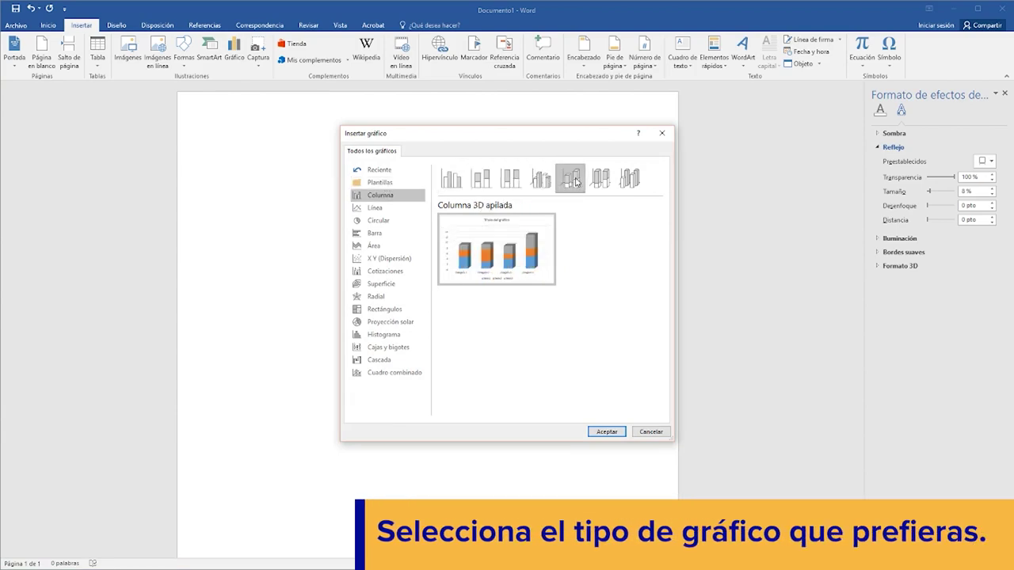
click(602, 180)
click(642, 184)
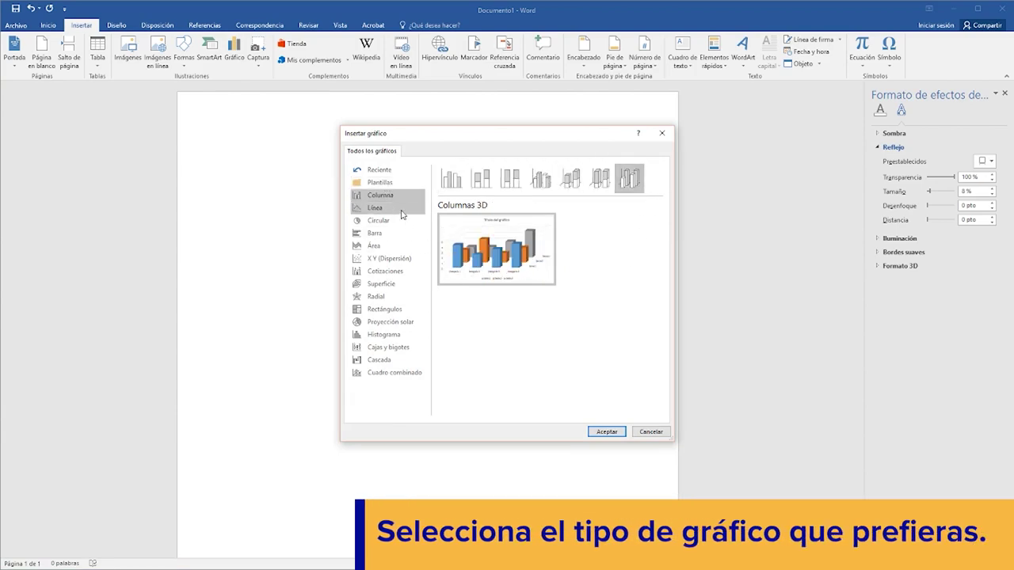
- Browse the other chart categories and insert the Columna agrupada - Línea combo chart
click(374, 208)
click(374, 233)
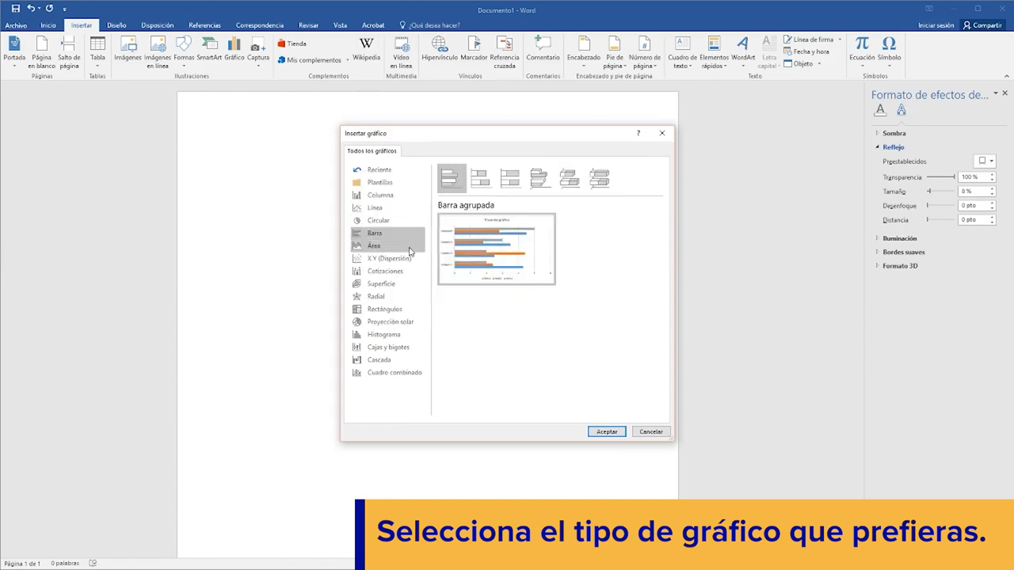
click(400, 246)
click(402, 258)
click(404, 271)
click(405, 285)
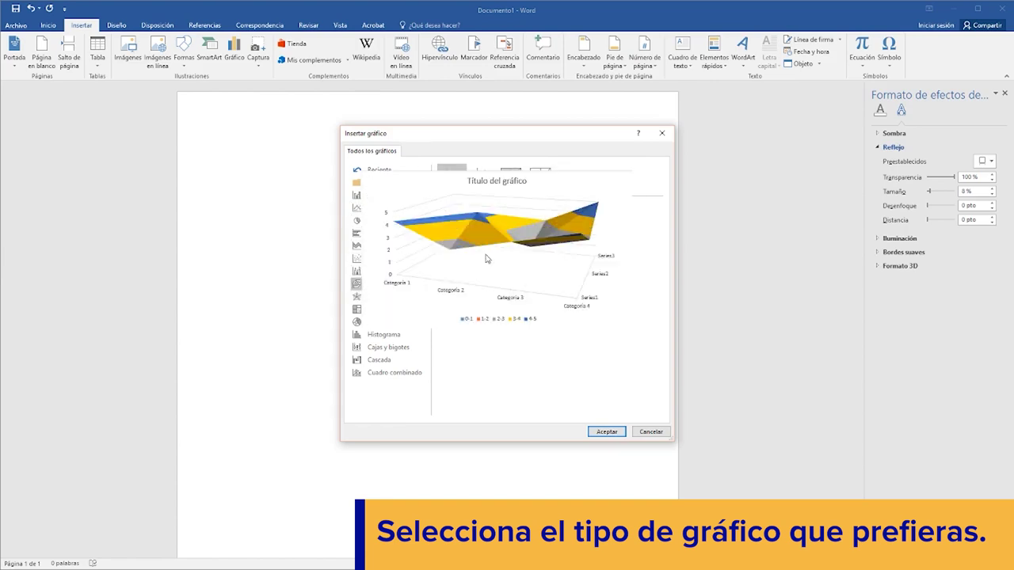
click(404, 297)
click(402, 310)
click(404, 321)
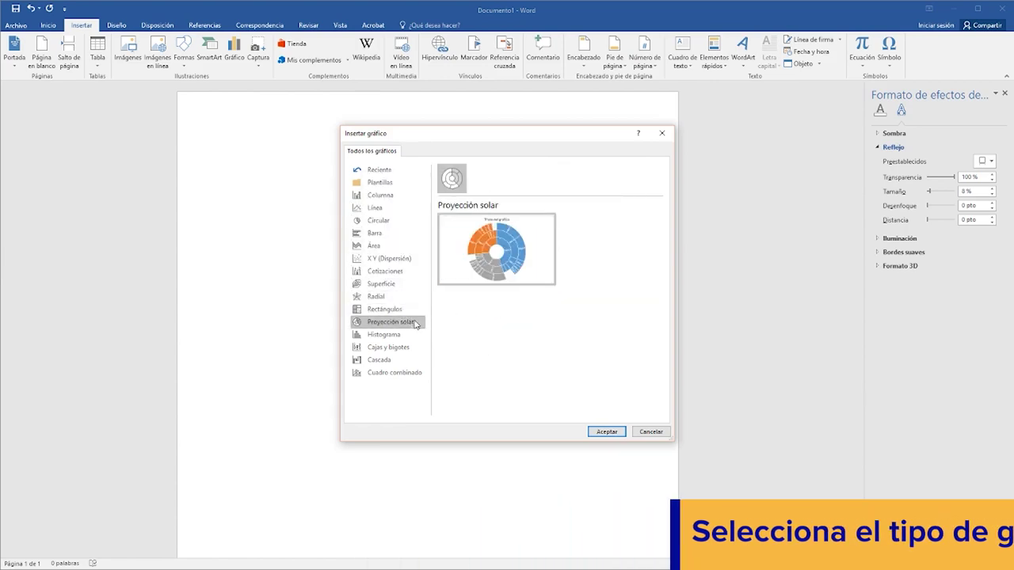
click(405, 334)
click(406, 347)
click(407, 360)
click(409, 373)
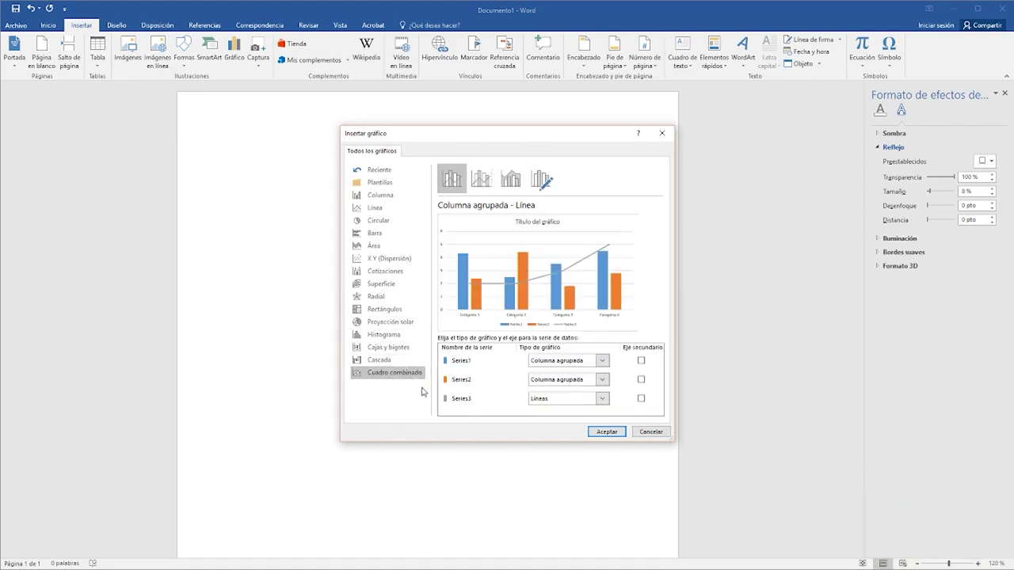
click(607, 431)
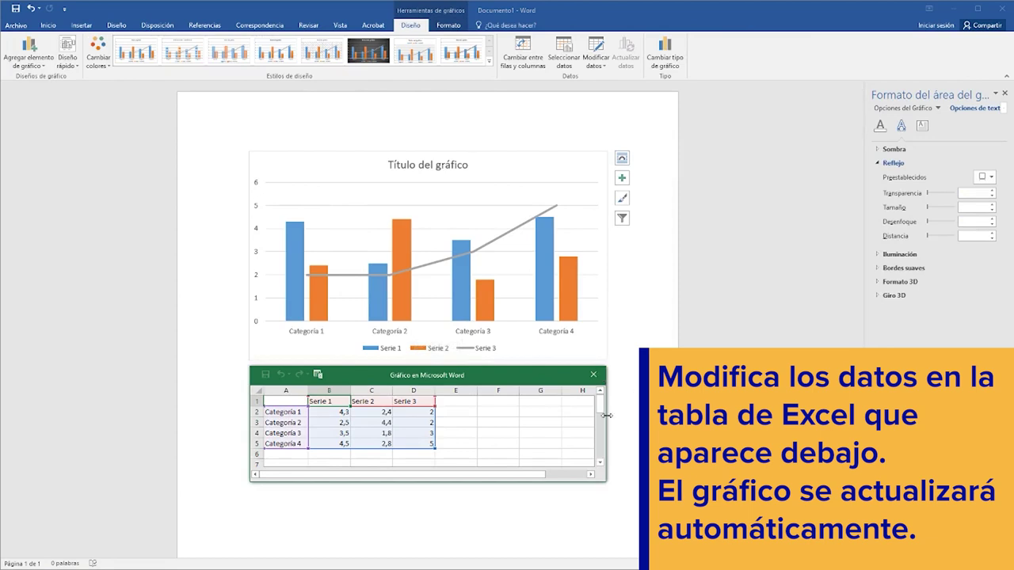
- Enter 10 in D3, 5 in B4 and 2,4 in C4 of the chart's data sheet
click(428, 423)
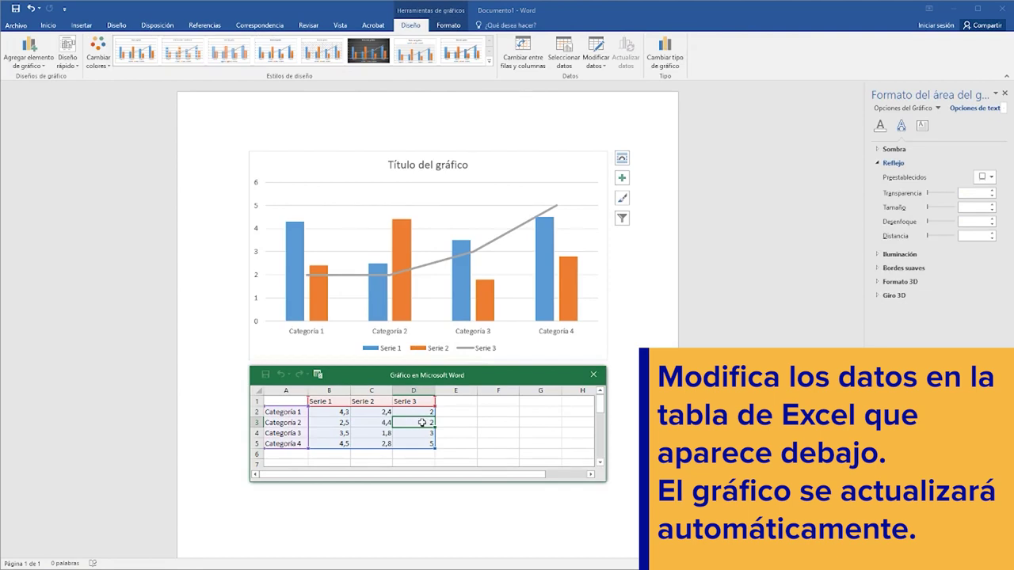
text(10)
key(Return)
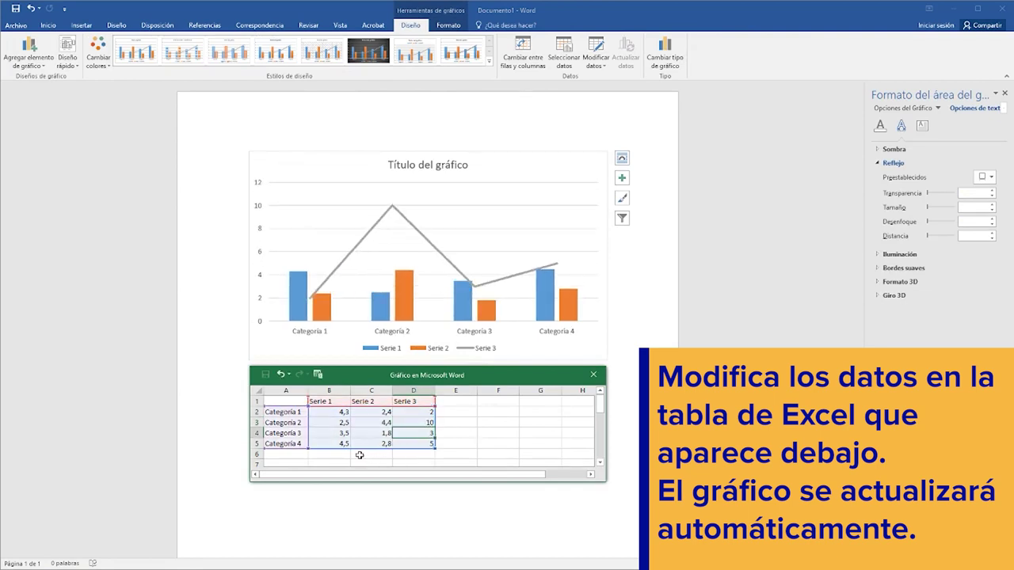
click(331, 433)
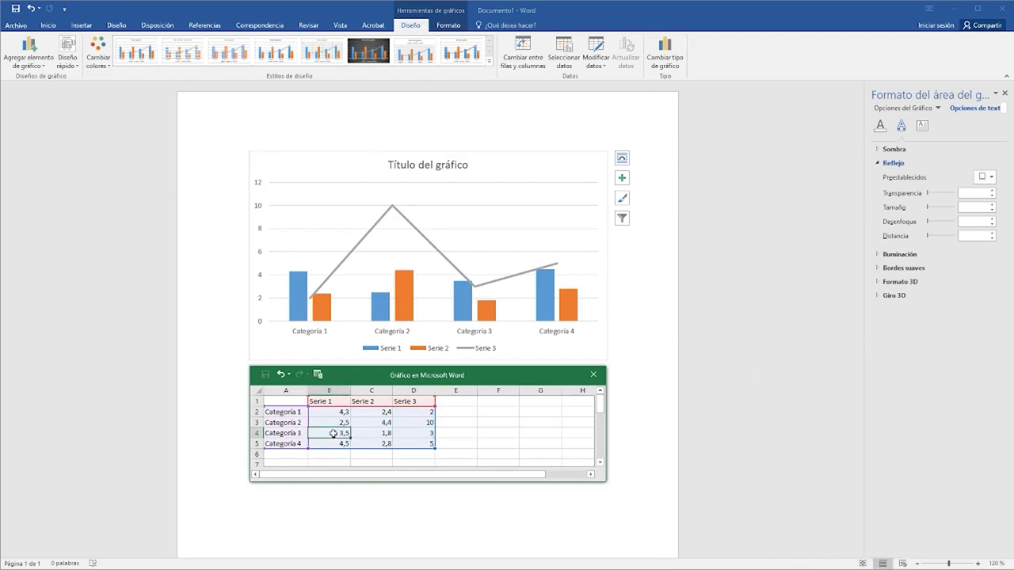
text(5)
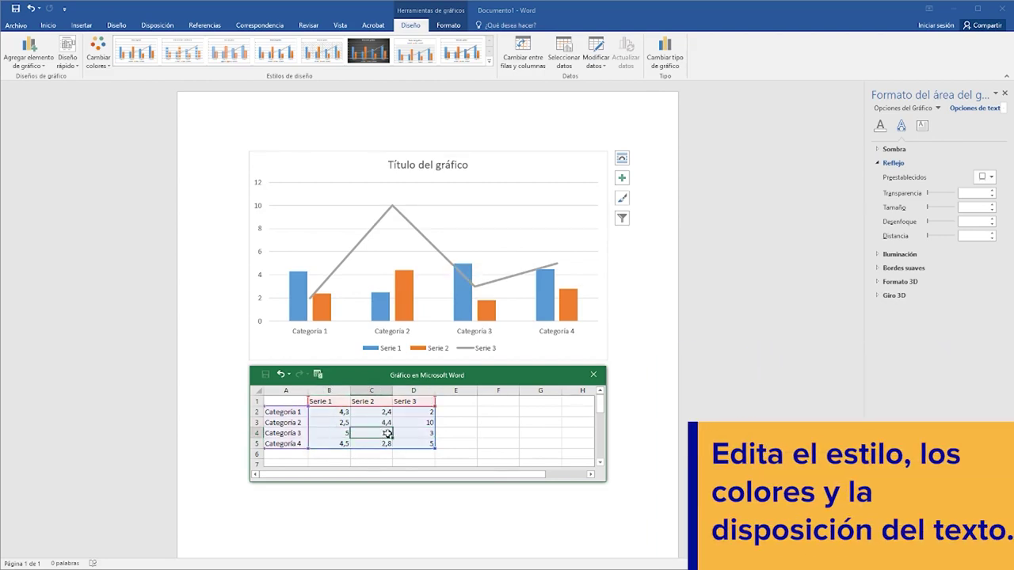
click(388, 433)
text(2,4)
key(Return)
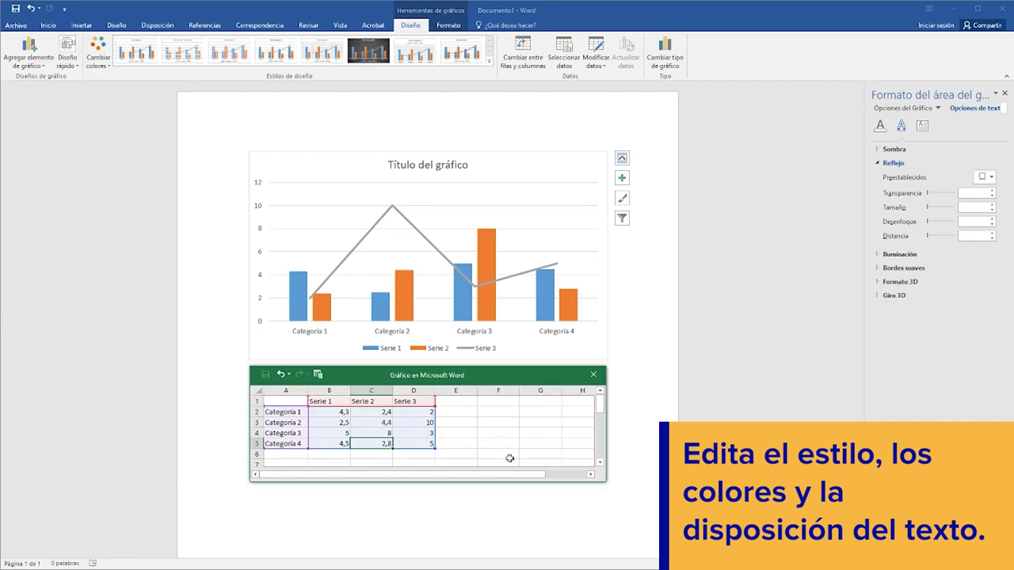
click(533, 512)
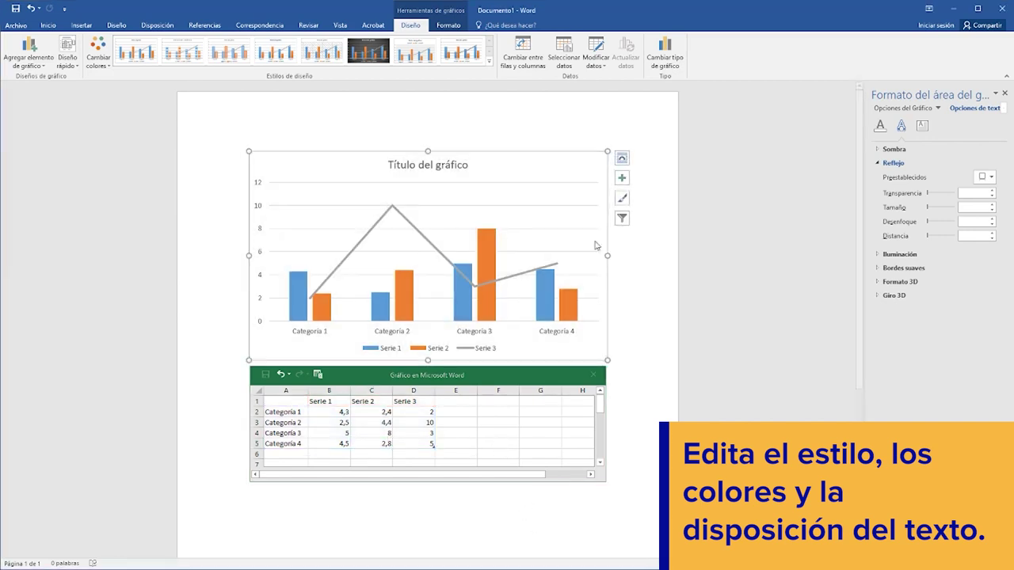
- Apply a chart style with the legend under the title and lighter gridlines
click(624, 202)
click(678, 197)
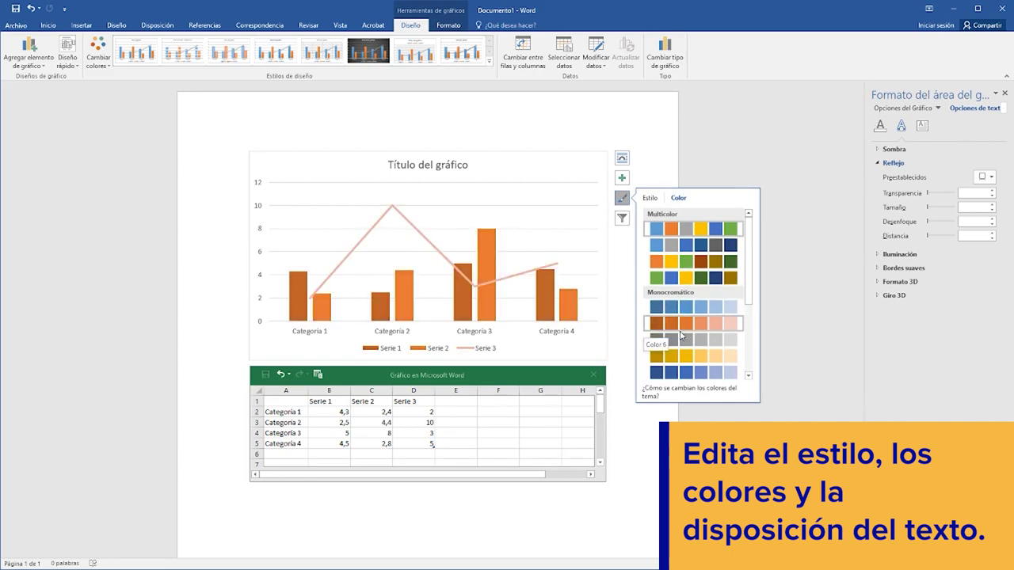
scroll(685, 348, down, 3)
click(649, 197)
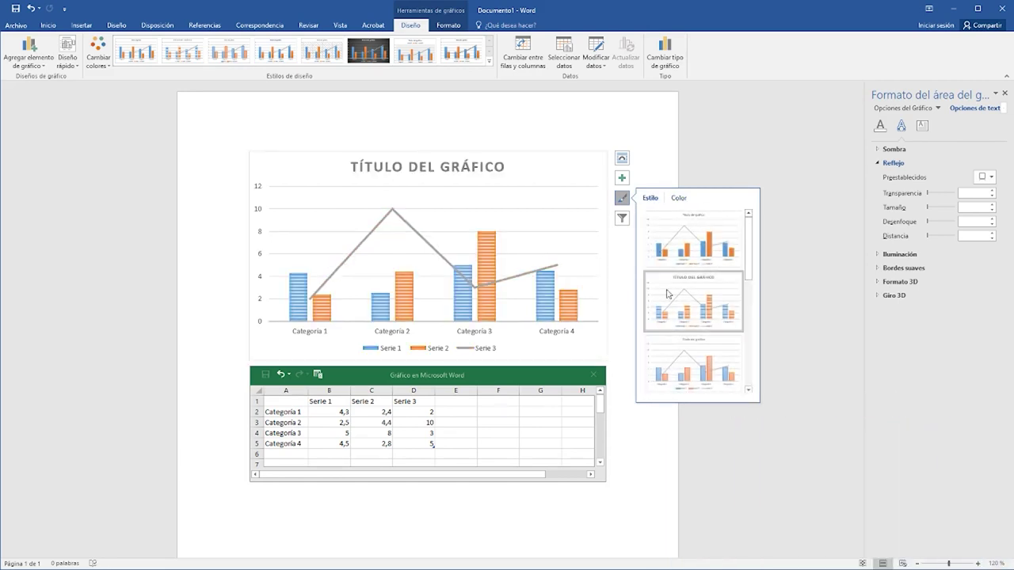
scroll(693, 332, down, 3)
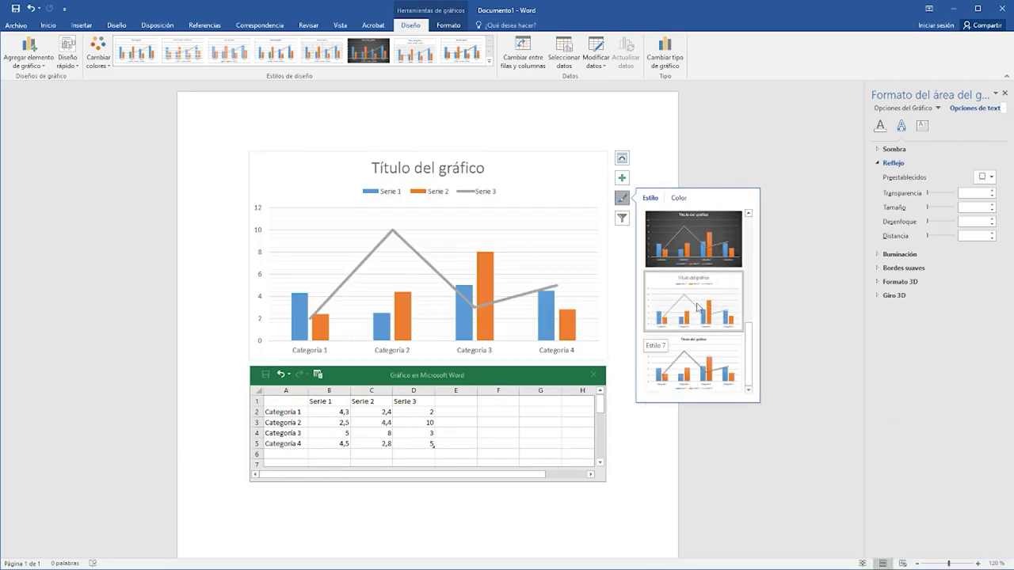
click(693, 301)
click(622, 157)
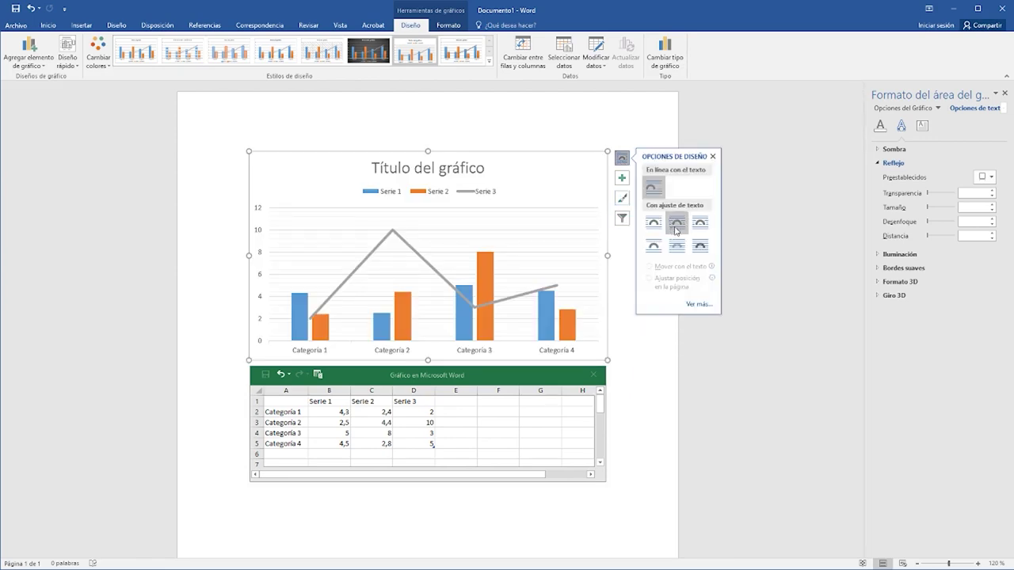
click(755, 322)
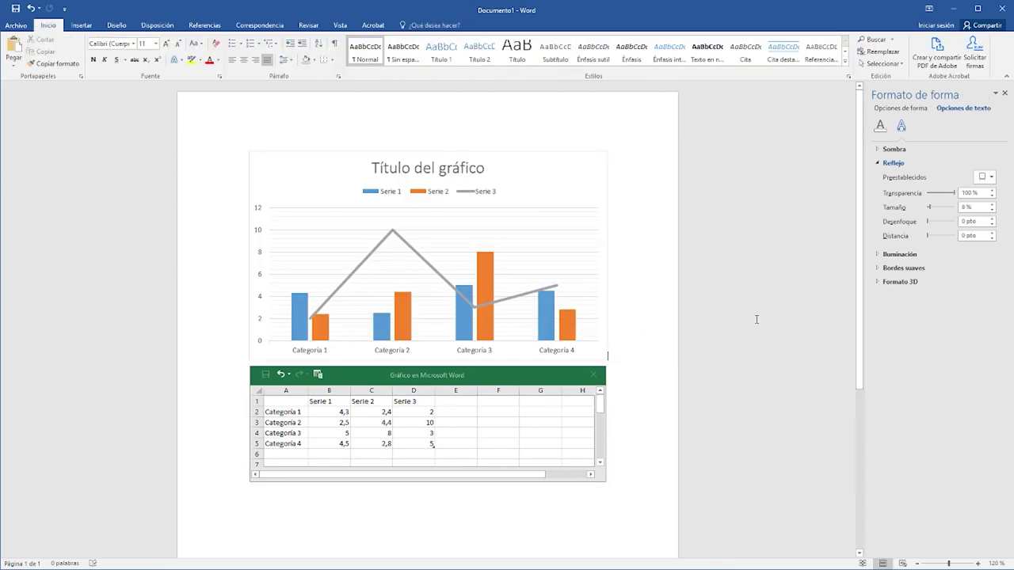
- Close the 'Gráfico en Microsoft Word' data sheet window
click(593, 375)
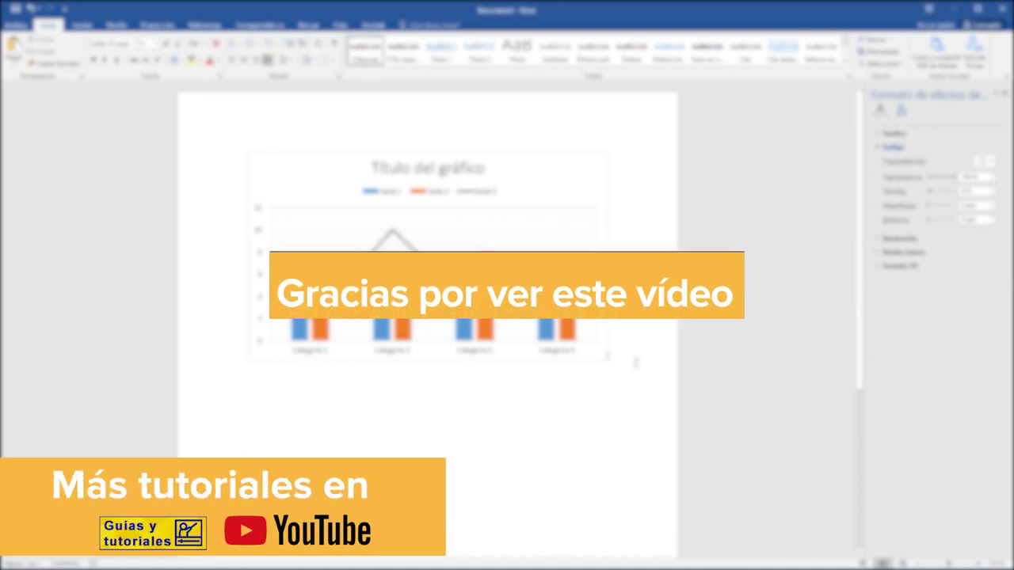